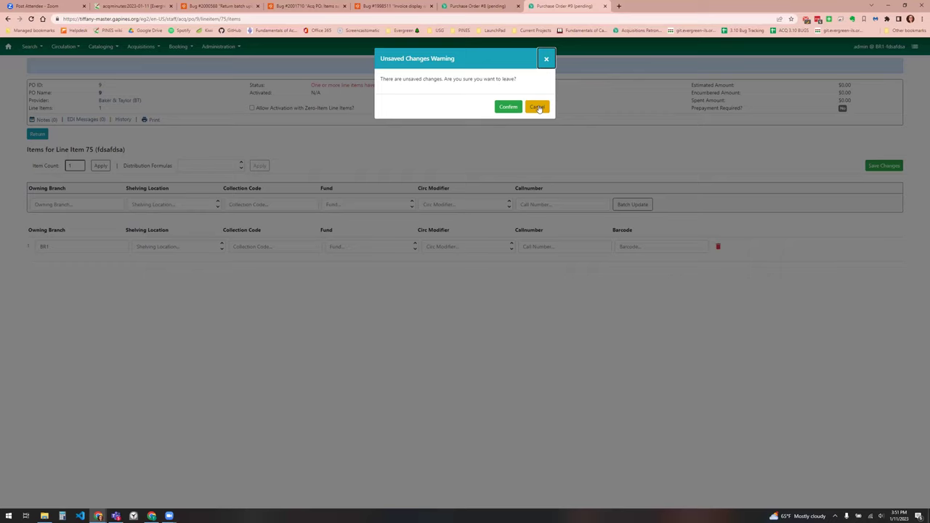
Step: Leave the purchase order's line item page for the staff catalog search, discarding the unsaved changes
click(538, 107)
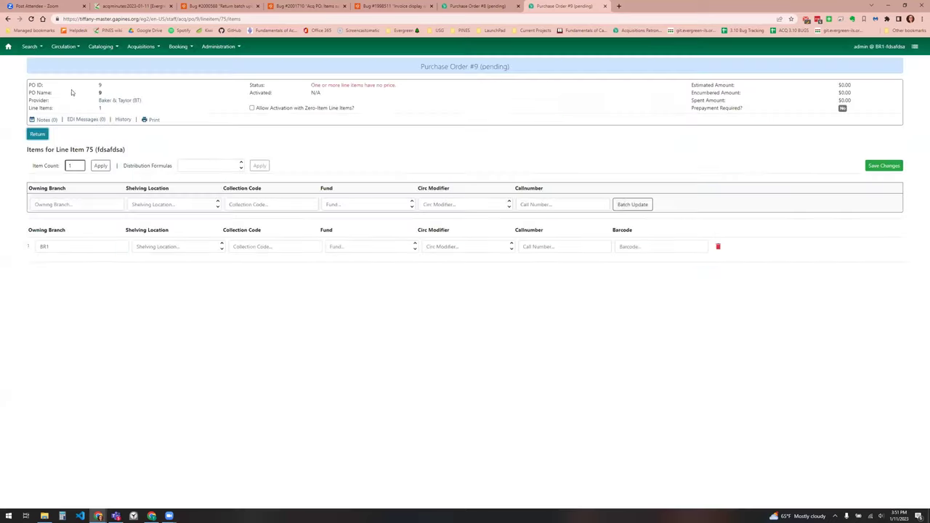
click(31, 47)
click(45, 83)
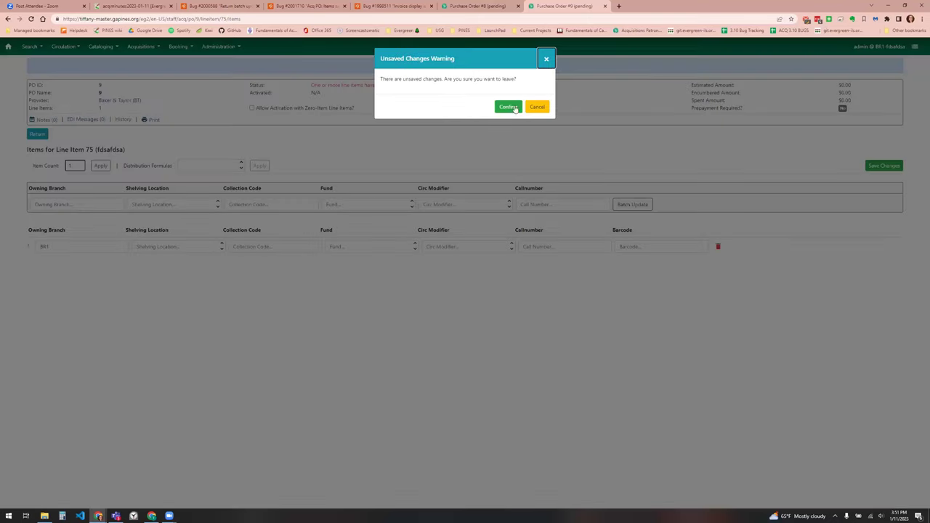
click(508, 107)
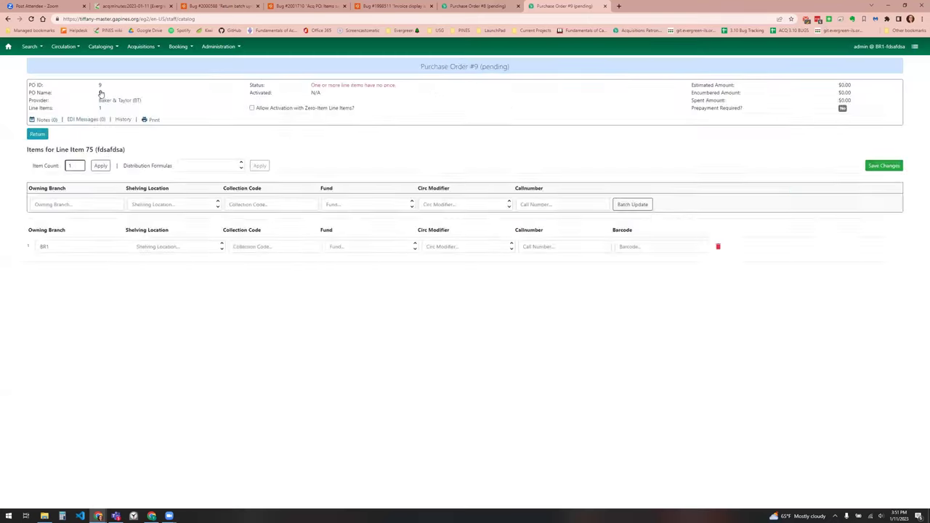
Step: Search the catalog for "harry potter" and open the record for Harry Potter and the goblet of fire
text(harry potter)
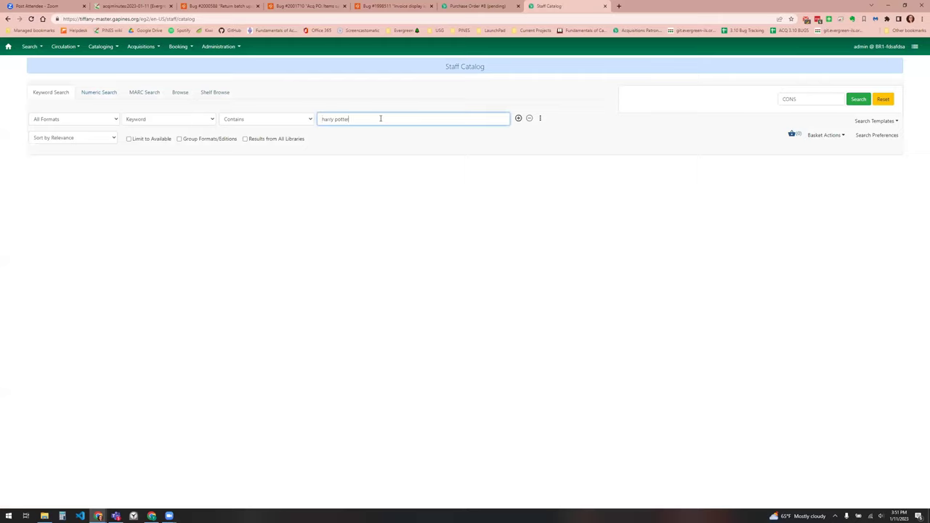
key(Return)
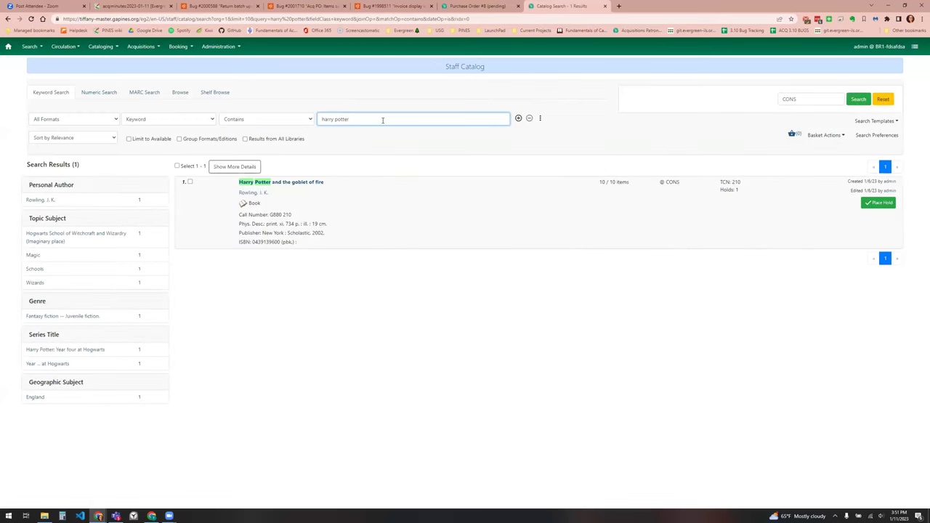
click(289, 183)
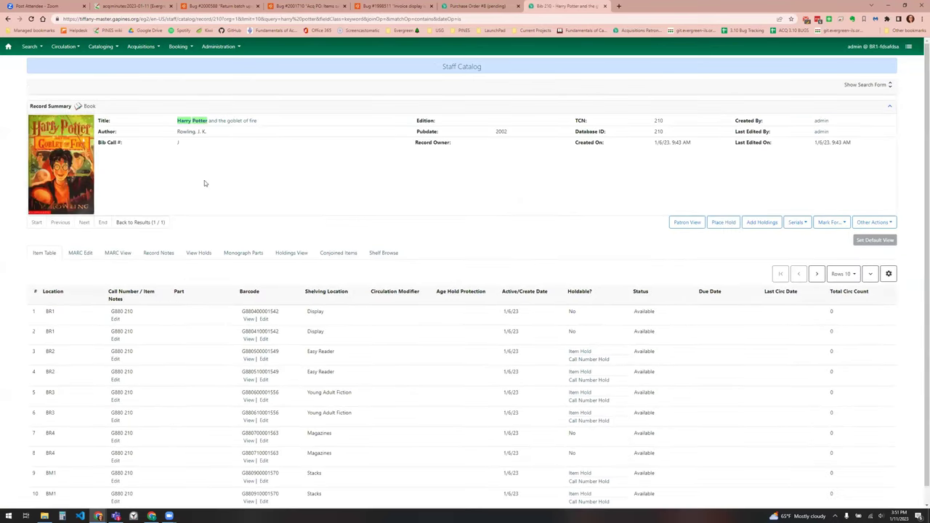
Step: Open the first BR1 call number in the Holdings Editor, append "fdsafdsafdsa" to its first item barcode, and close the editor without saving
click(114, 320)
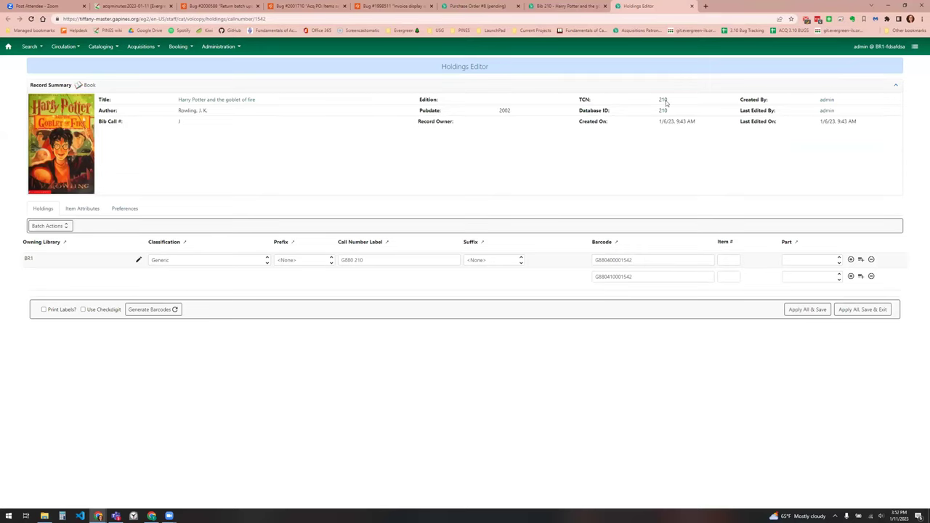
click(692, 7)
double_click(648, 260)
click(647, 259)
text(fdsafdsafdsafdsa)
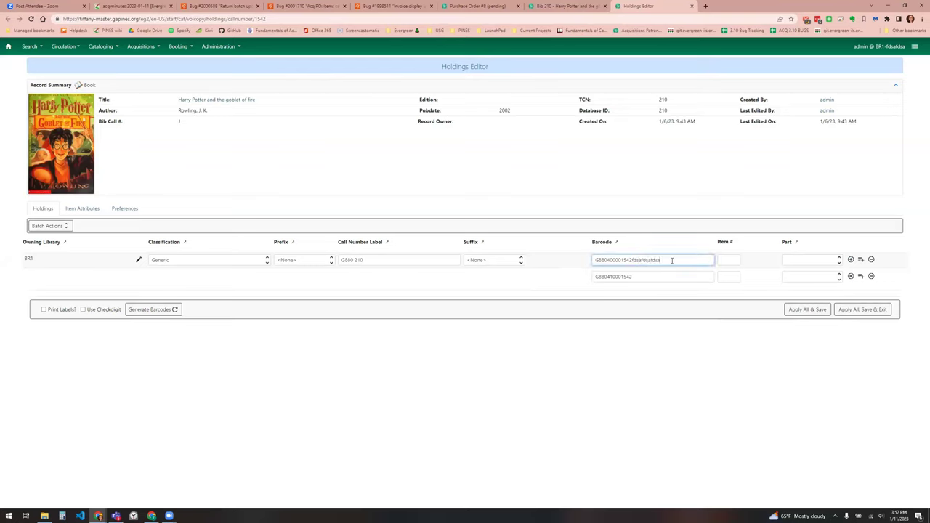
click(692, 6)
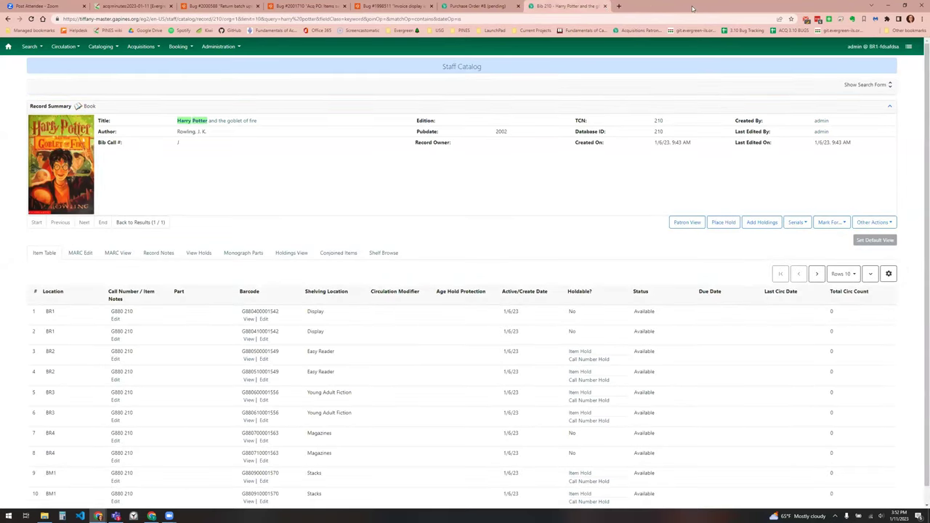
Step: Reopen the first BR1 call number's holdings, inspect the first barcode field, and close the editor without changing anything
click(114, 319)
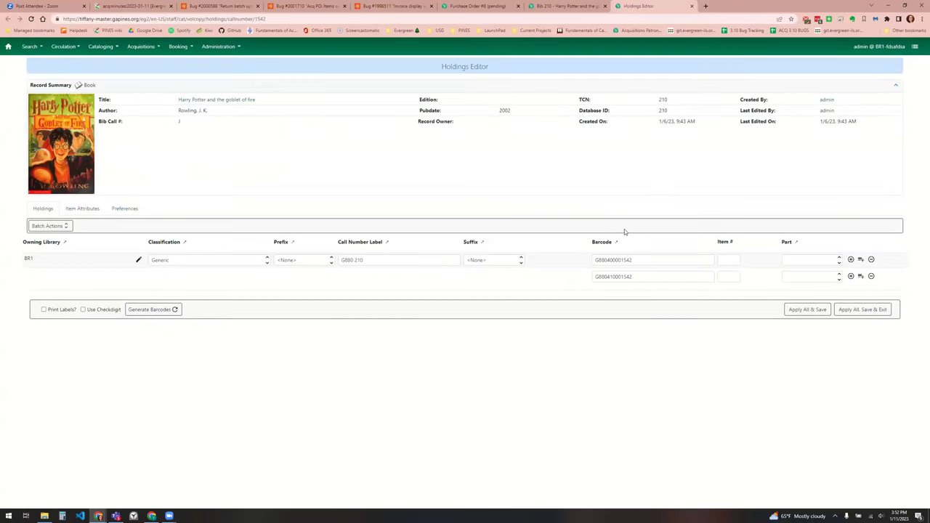
double_click(651, 259)
click(642, 259)
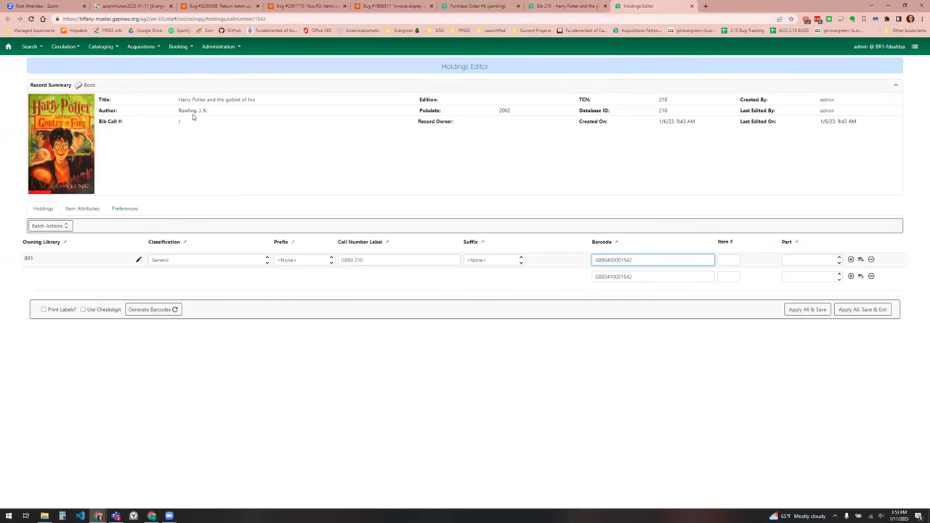
click(691, 6)
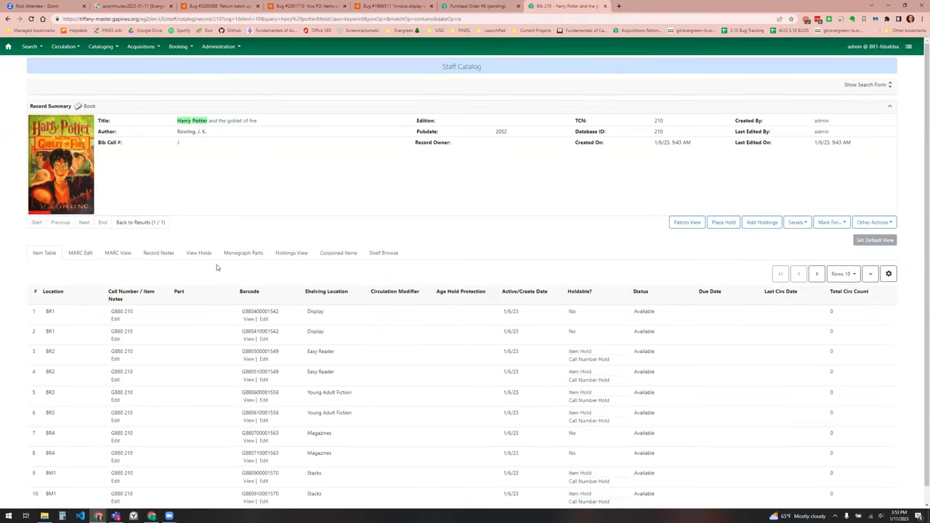
Step: In the record's MARC editor, append "fdsafdsafdsafdsa" to the 650 subject "Hogwarts School of Witchcraft and Wizardry (Imaginary place)"
click(119, 254)
click(78, 254)
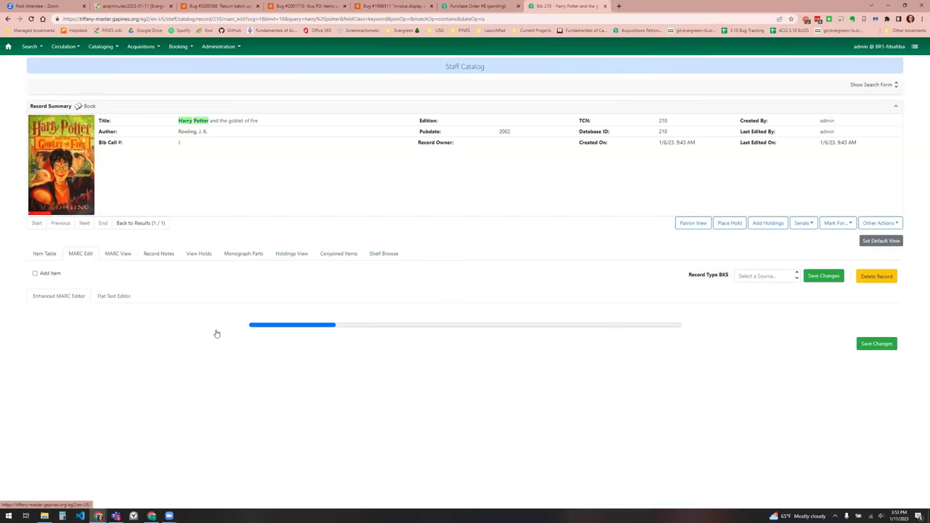
scroll(243, 406, down, 3)
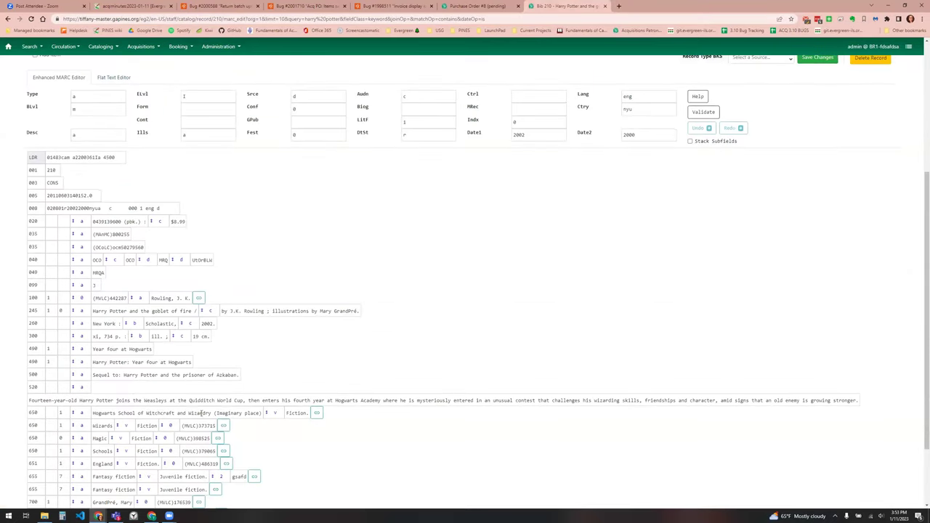
triple_click(259, 413)
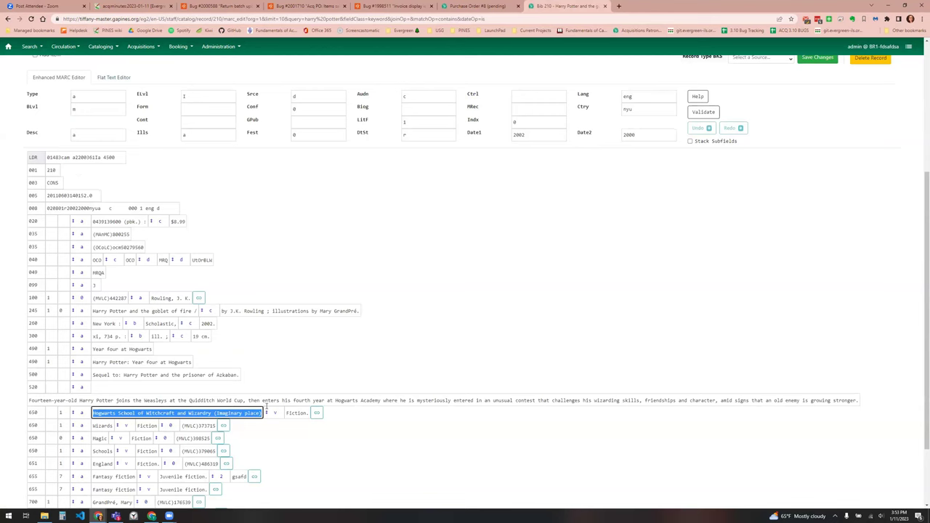
click(267, 407)
text(fdsafdsafdsafdsa)
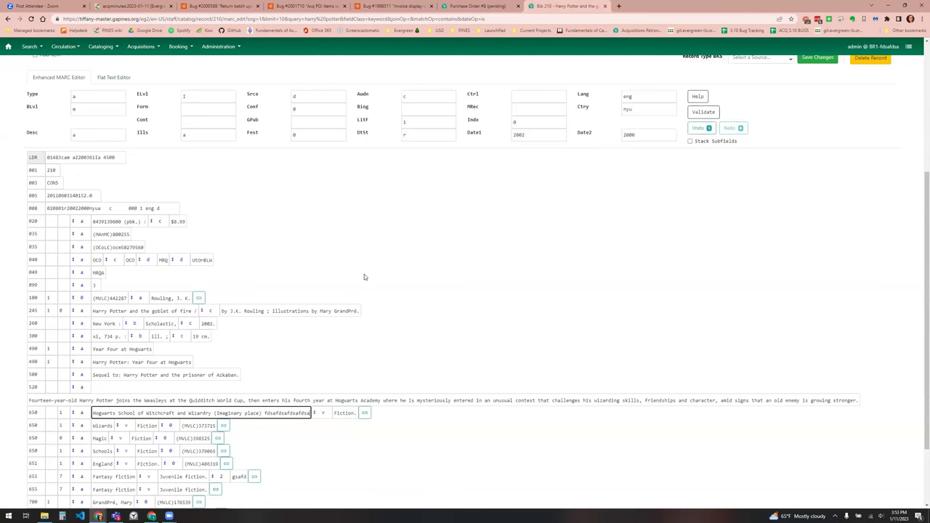
Step: Try to switch to the record's monograph parts with the MARC edit unsaved, choosing to stay in the editor
scroll(365, 277, up, 3)
click(243, 217)
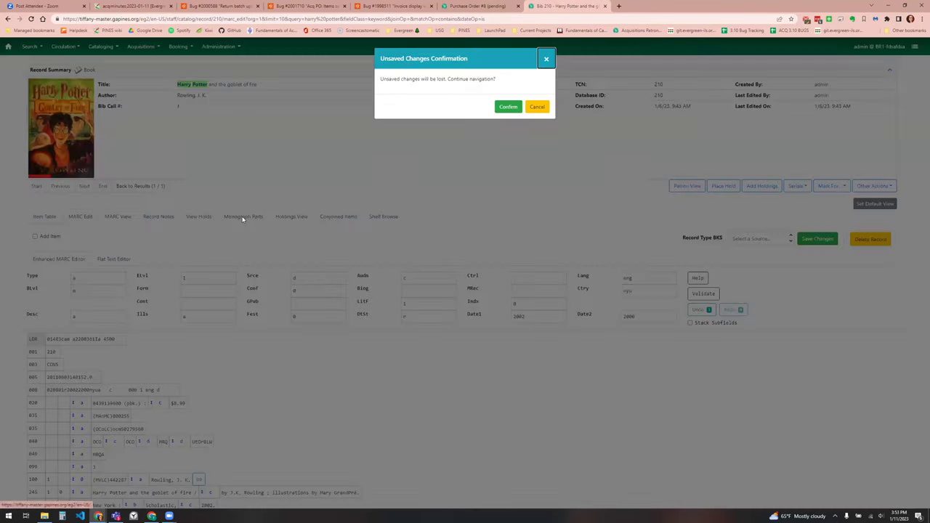
click(537, 107)
Step: Save the edited MARC record
scroll(305, 344, down, 3)
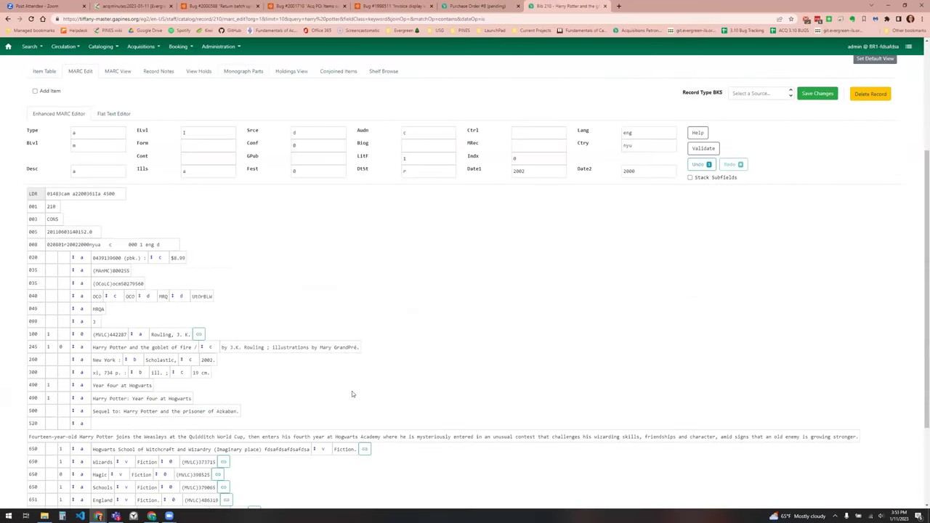
scroll(344, 379, up, 3)
click(817, 275)
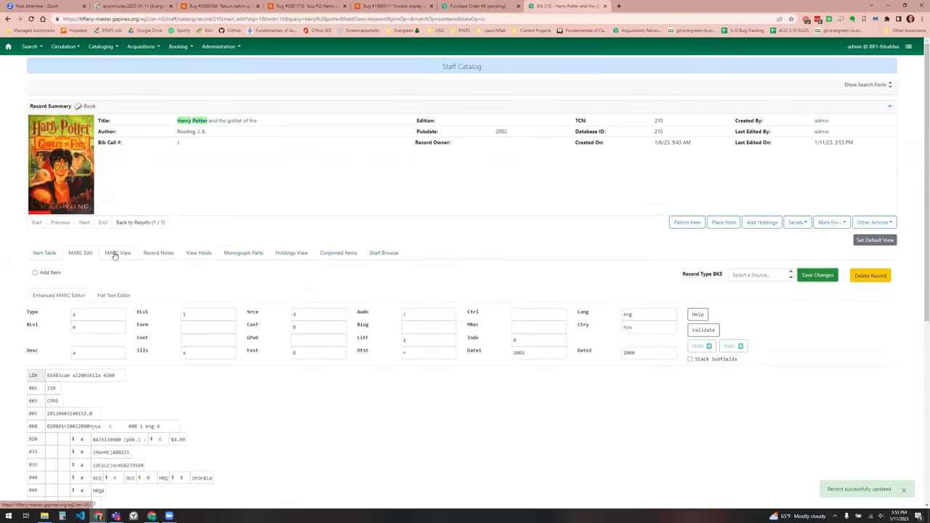
Step: View the record's MARC display and its holds, and return to the MARC editor
click(115, 254)
click(199, 253)
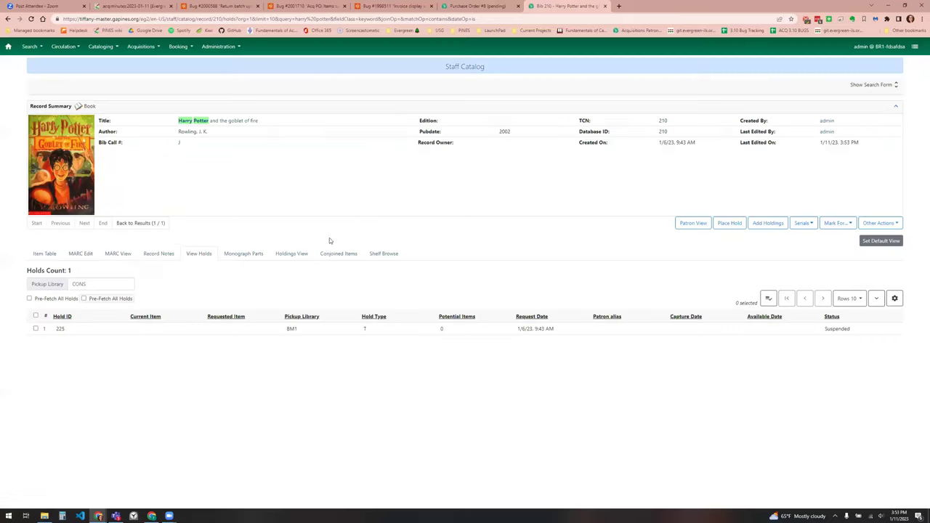
click(87, 254)
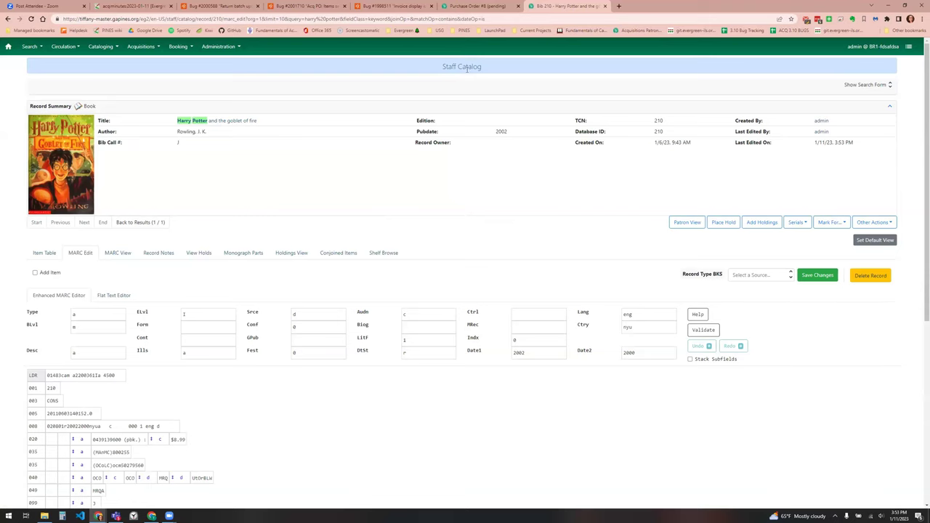
Step: Switch to the pending Brodart purchase order and add a brief record titled "fdsafdsafdsa"
click(475, 7)
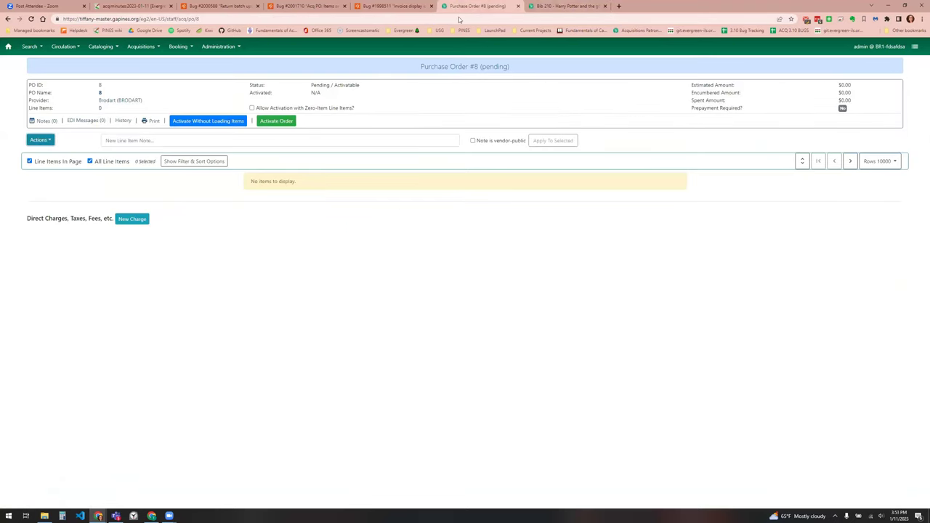
click(50, 141)
click(56, 157)
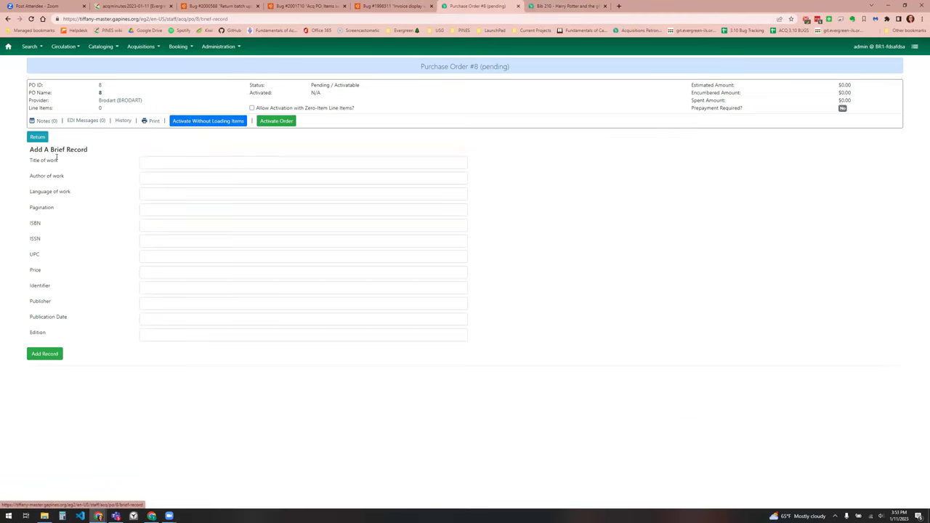
text(fdsafdsafdsa)
click(45, 354)
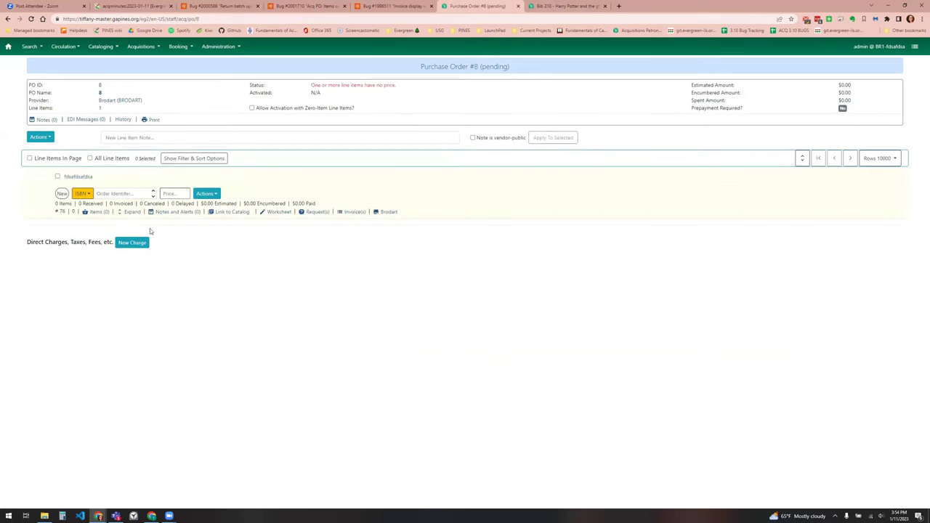
Step: Open the items of the new line item and return to the purchase order, discarding the unsaved changes
click(100, 217)
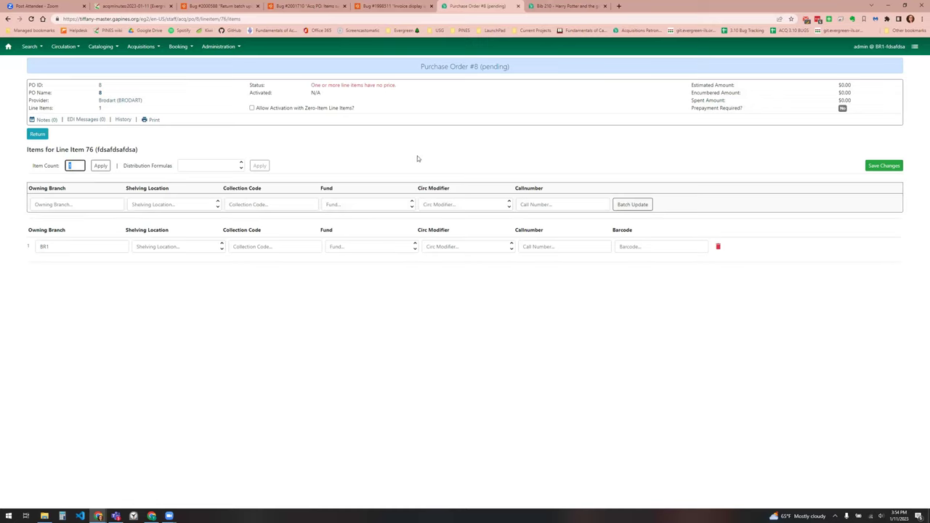
click(36, 137)
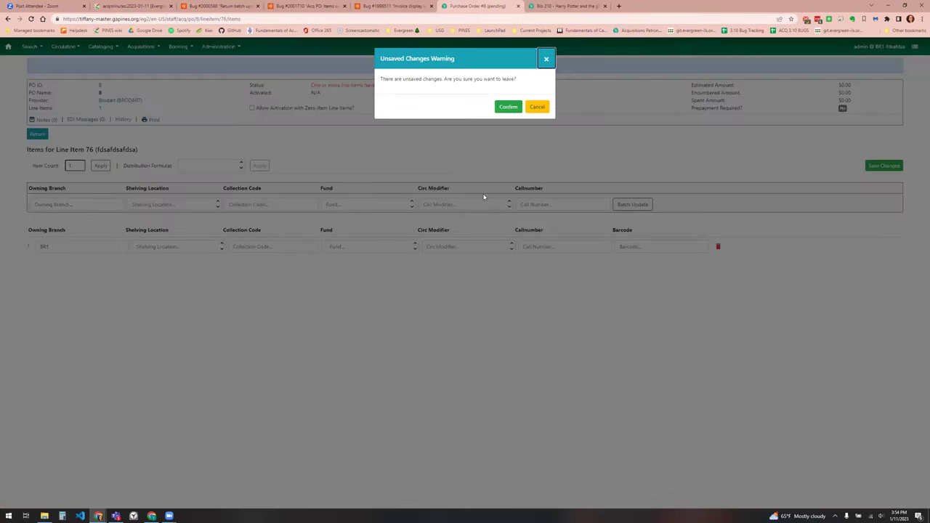
click(508, 107)
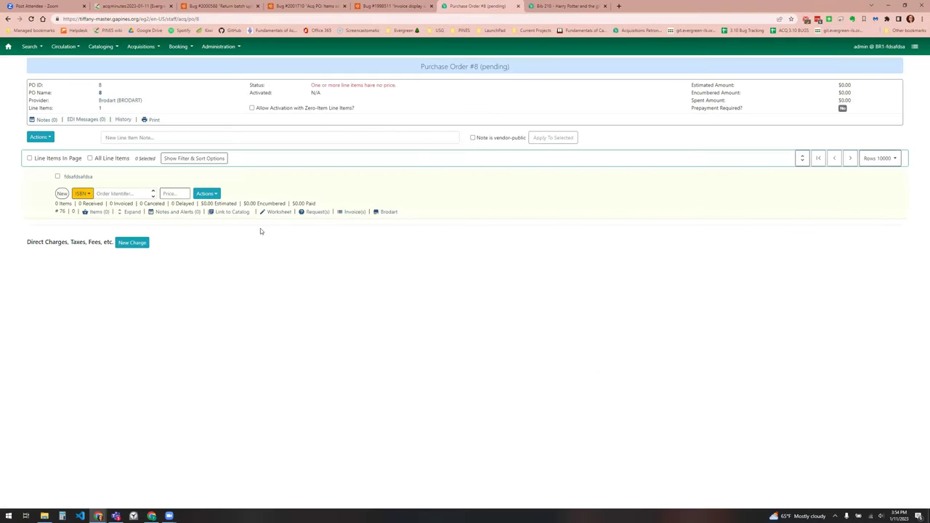
Step: Reopen the new line item's items and attempt to return to the order, choosing to stay on the items page
click(102, 212)
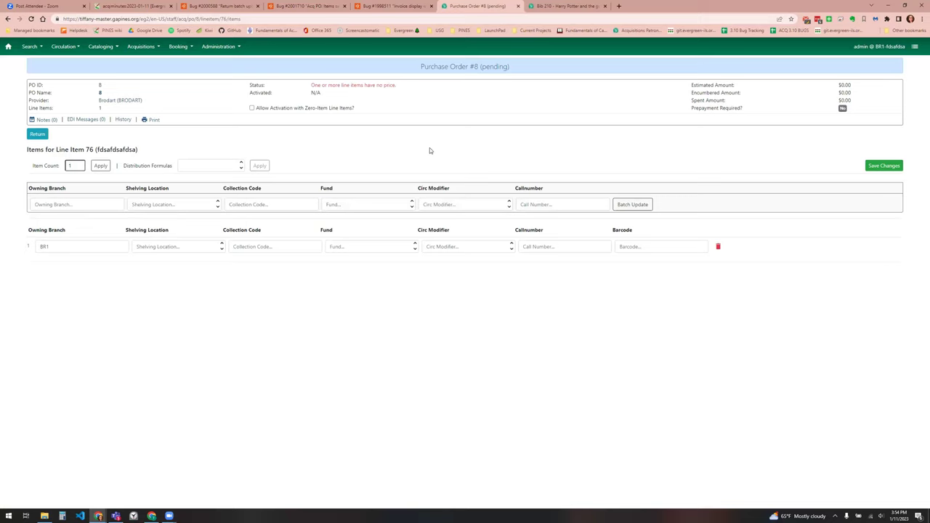
click(37, 134)
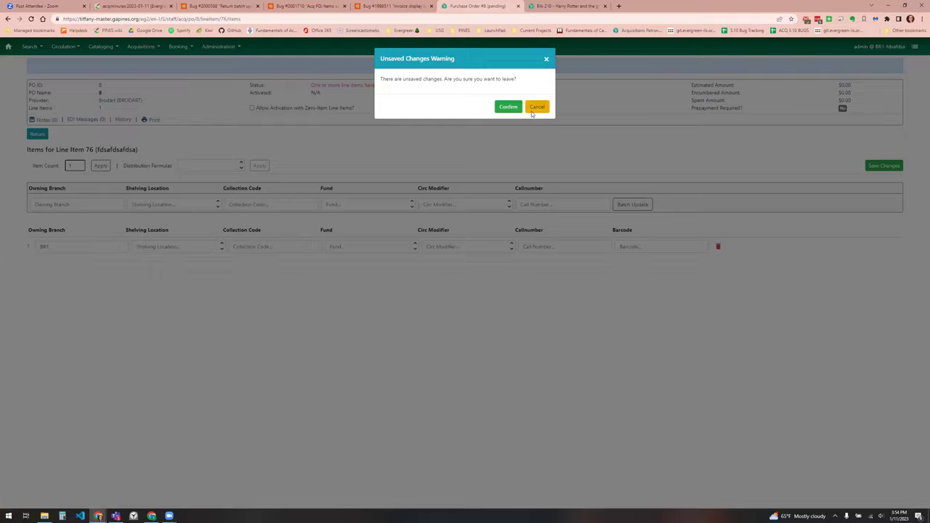
click(537, 107)
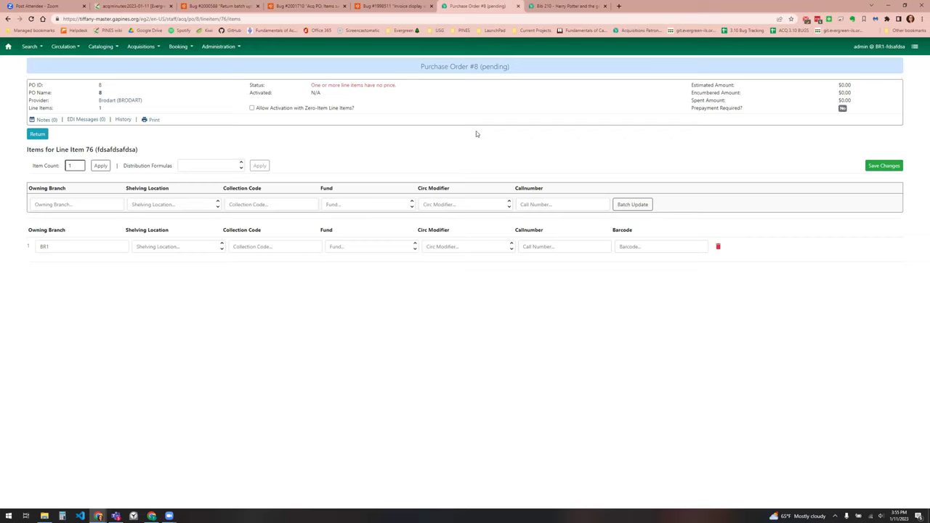
Step: Return to the Harry Potter record's item table and open the first BR1 item's attributes in the Holdings Editor
click(567, 6)
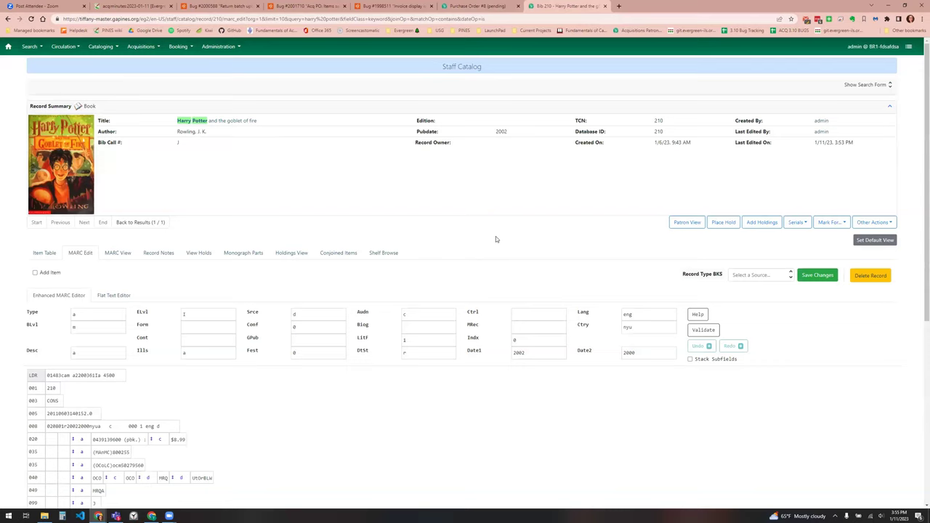
click(41, 254)
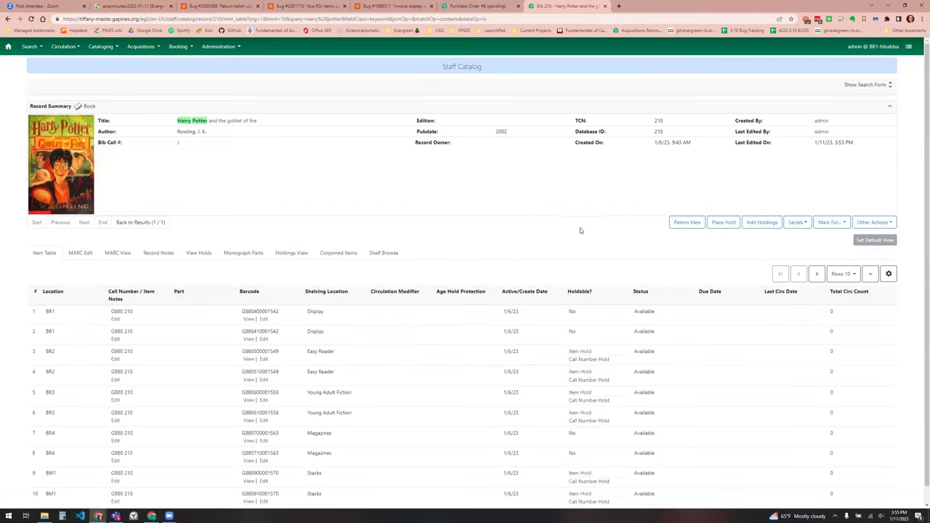
scroll(578, 229, down, 1)
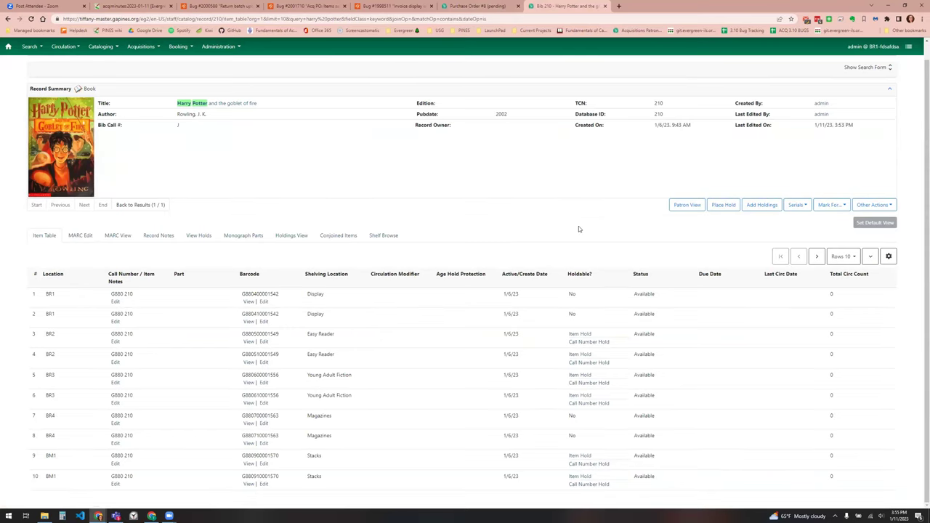
click(264, 302)
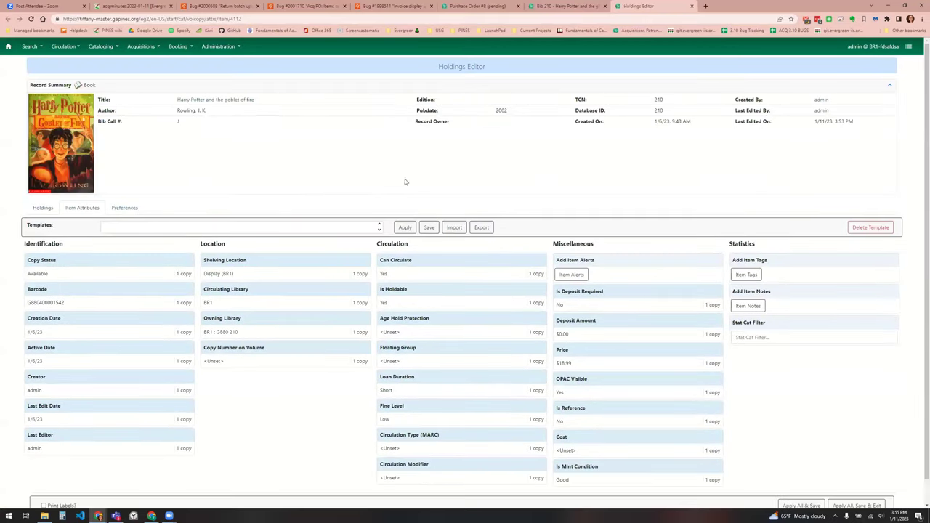
scroll(675, 200, down, 1)
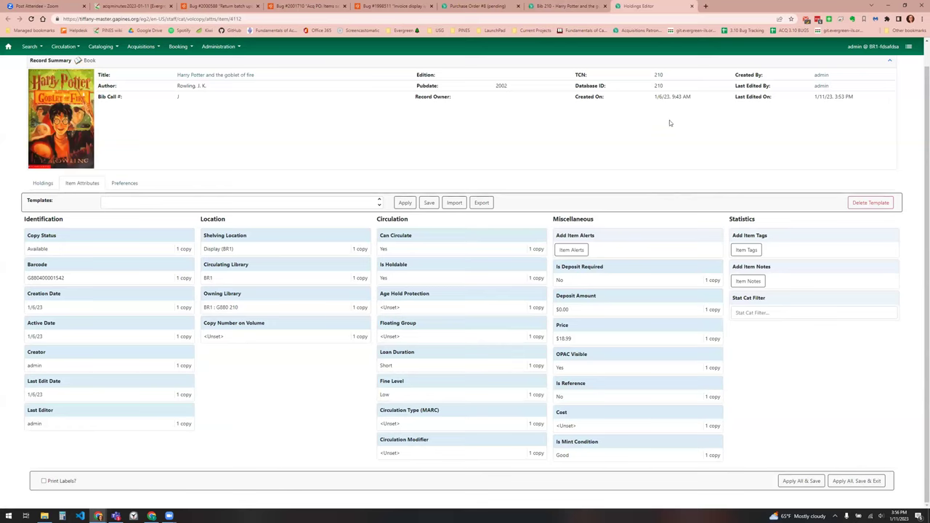
Step: Close the unchanged Holdings Editor and reopen the first BR1 item's attributes from the record's item table
click(692, 7)
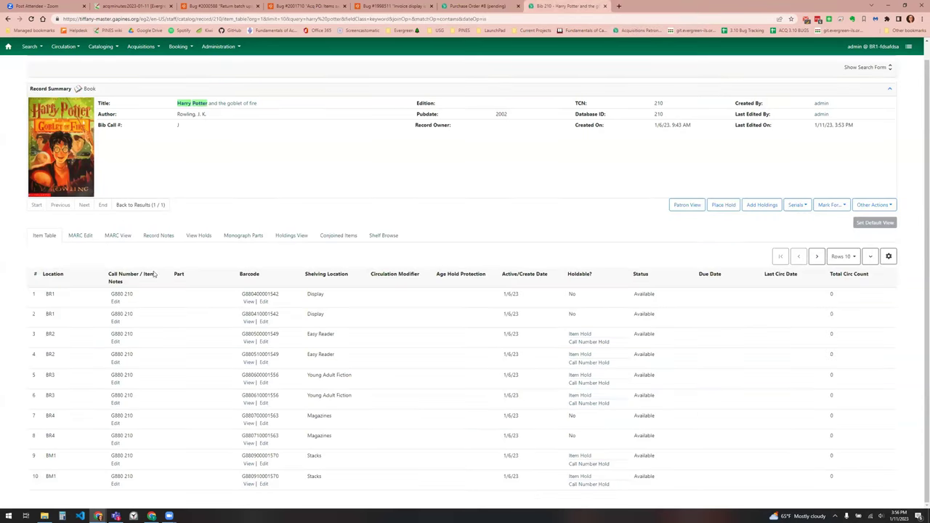
click(264, 302)
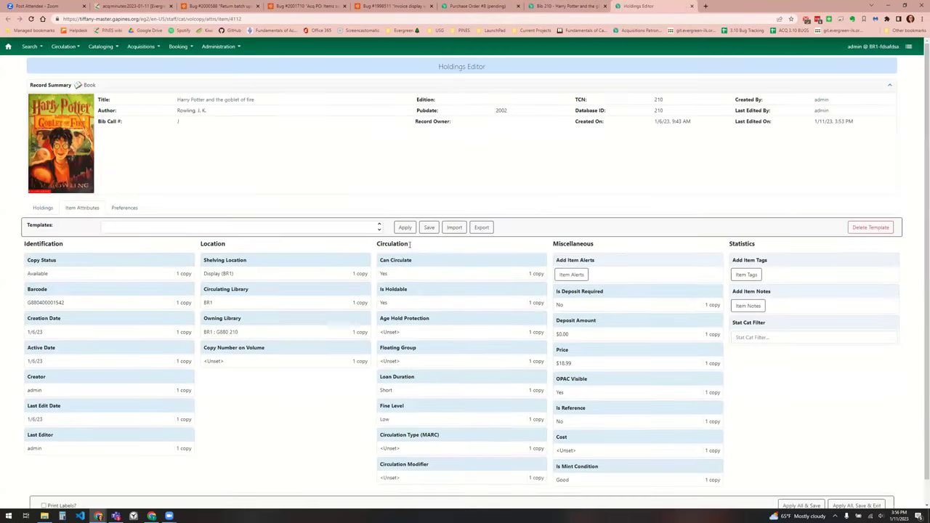
Step: Set Can Circulate to No for the item and close the Holdings Editor, discarding the unsaved change
click(408, 273)
click(411, 274)
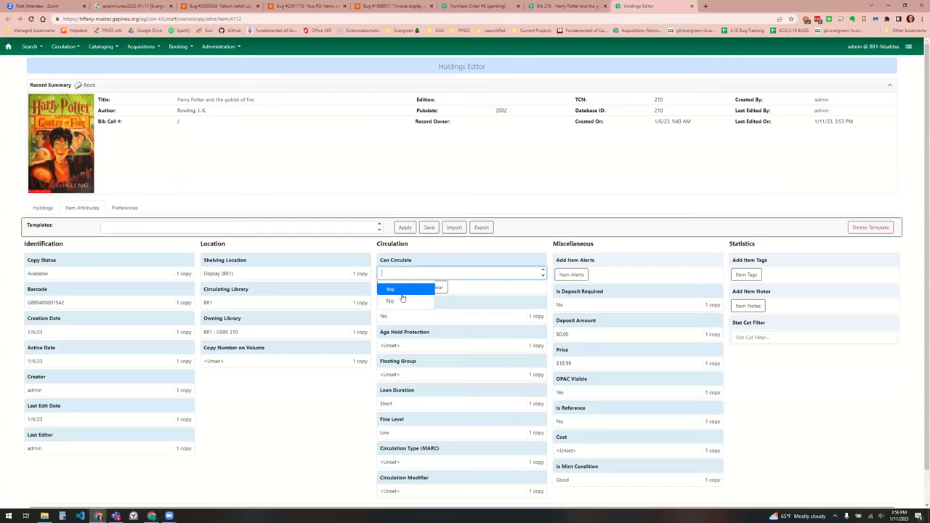
click(403, 300)
click(388, 287)
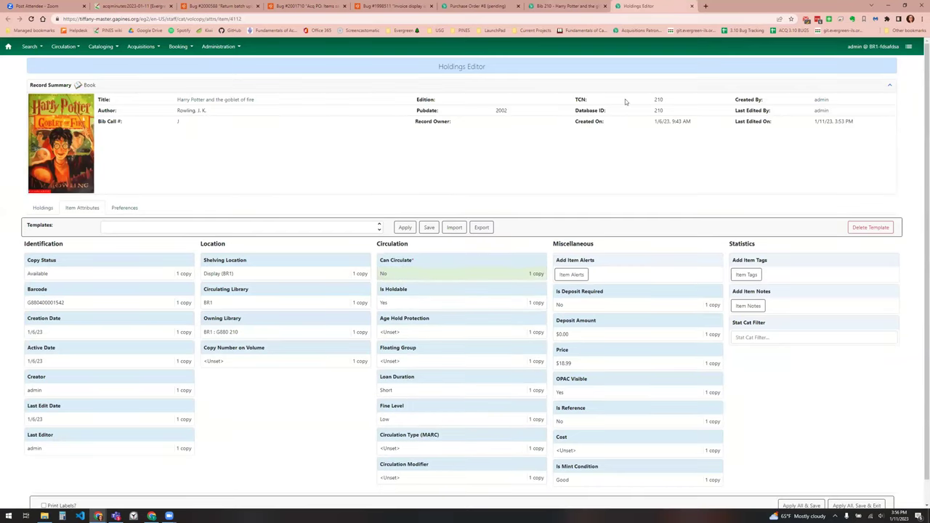
click(692, 6)
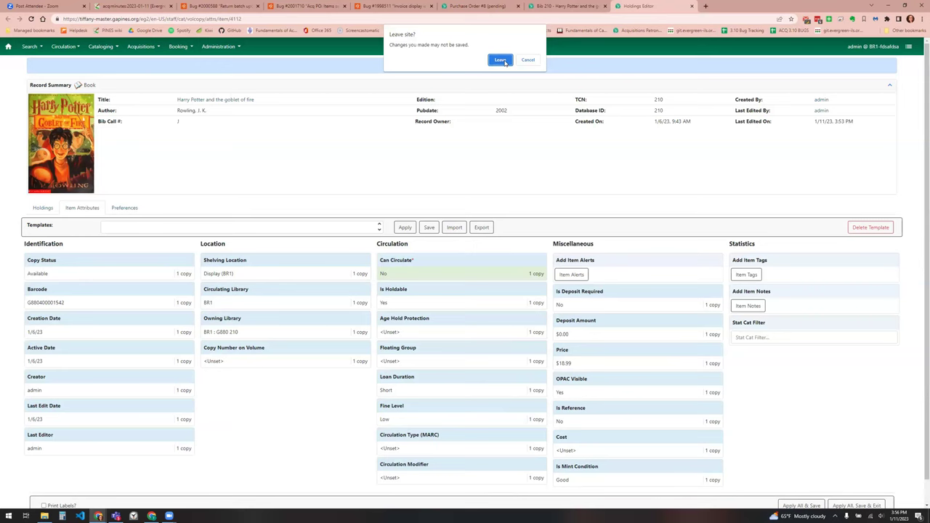
click(501, 60)
Step: Switch to the pending purchase order and return from the line item's items page, discarding its unsaved changes
click(482, 9)
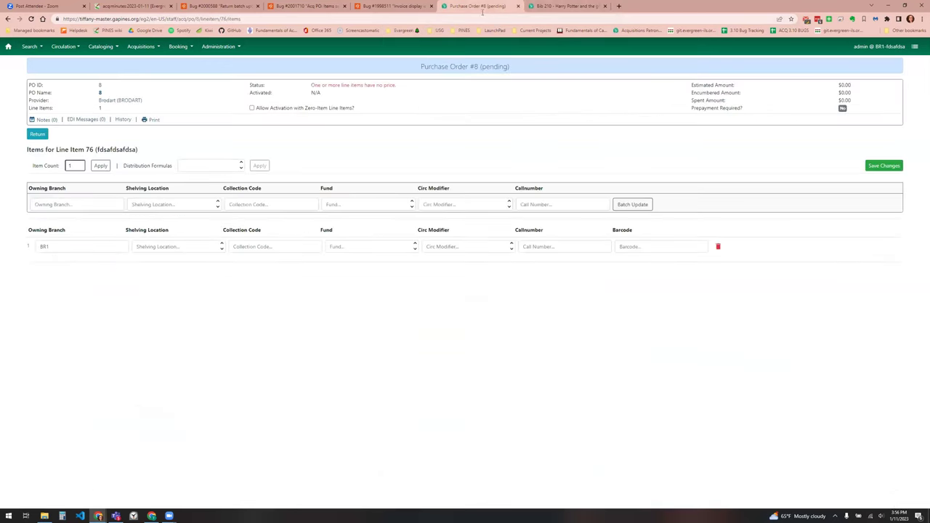
click(37, 134)
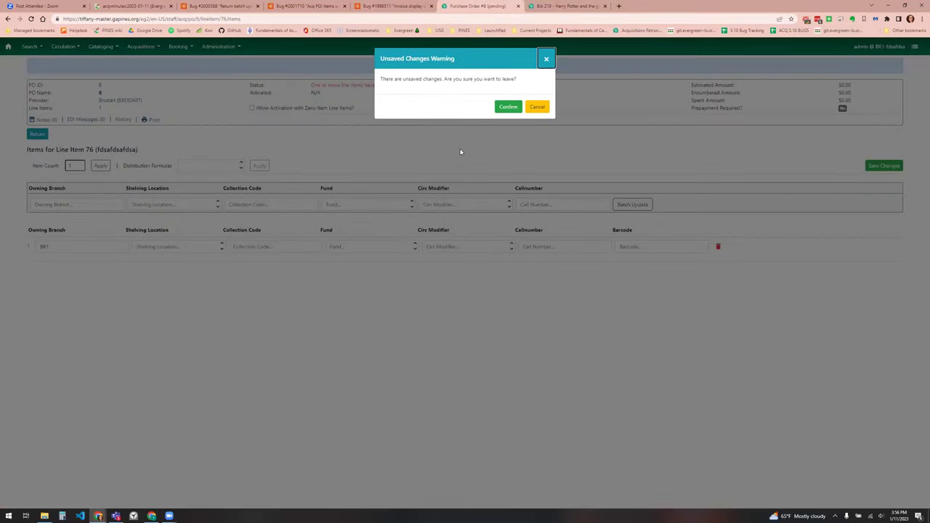
click(508, 108)
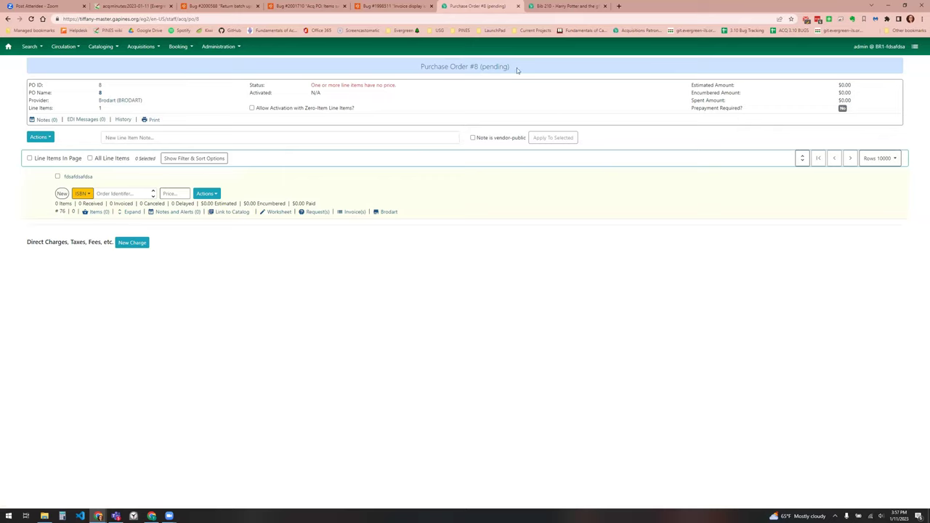
Step: Go back to the meeting notes and open newly updated bug LP1984007 about identifying funds at warning or stop percentages
click(147, 7)
scroll(323, 342, down, 1)
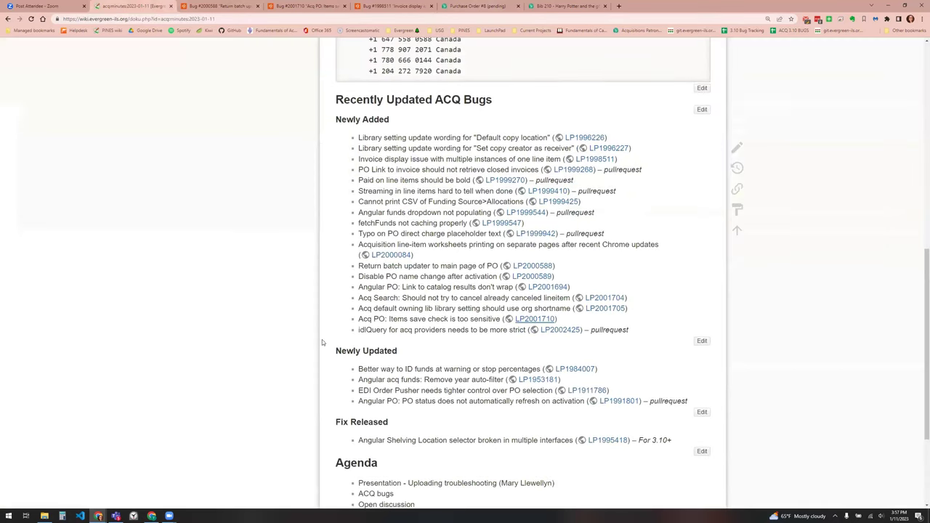
scroll(324, 343, down, 1)
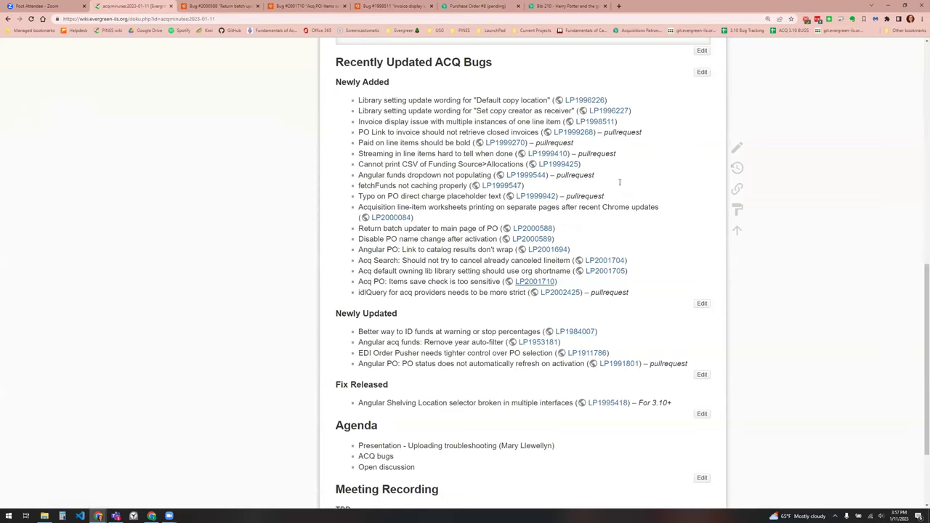
right_click(575, 333)
click(578, 334)
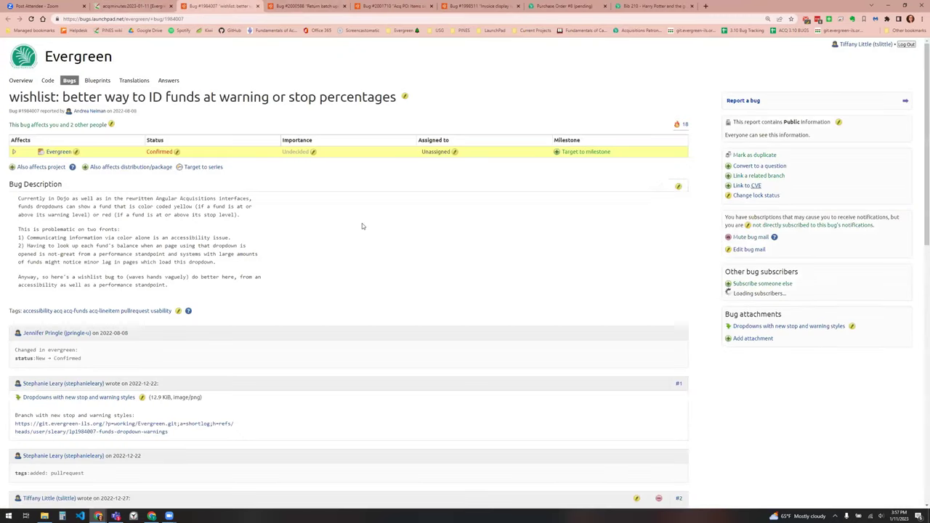
Step: Examine the bug's description and comments on accessible colors for the fund warning and stop styles
scroll(399, 249, down, 1)
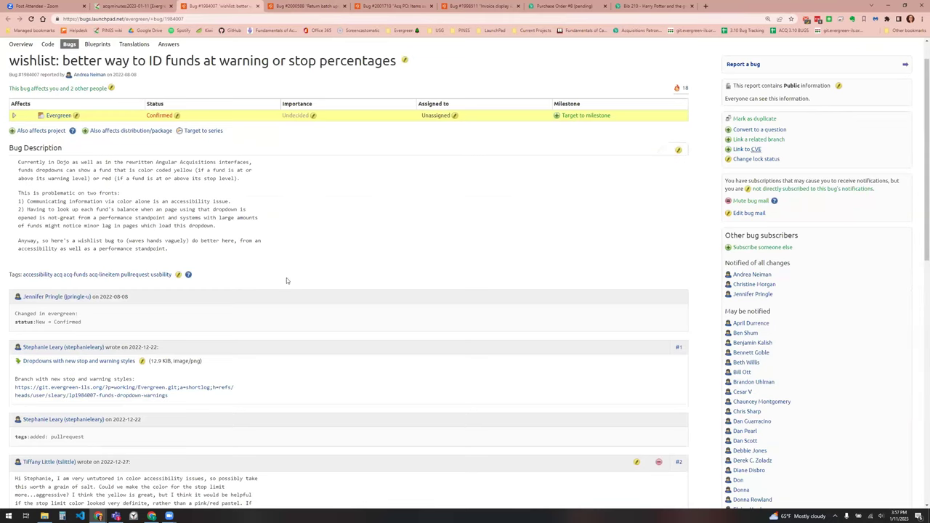
scroll(312, 331, down, 2)
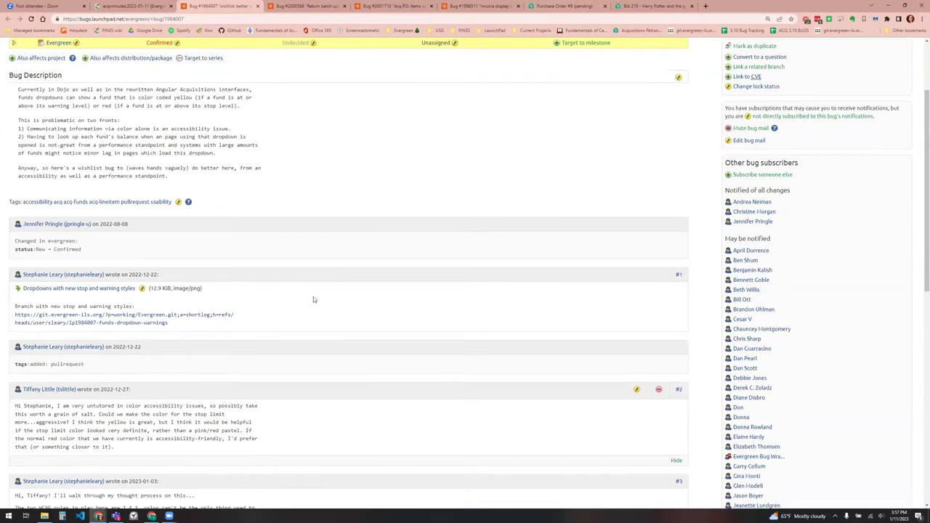
scroll(305, 275, up, 1)
scroll(303, 275, down, 2)
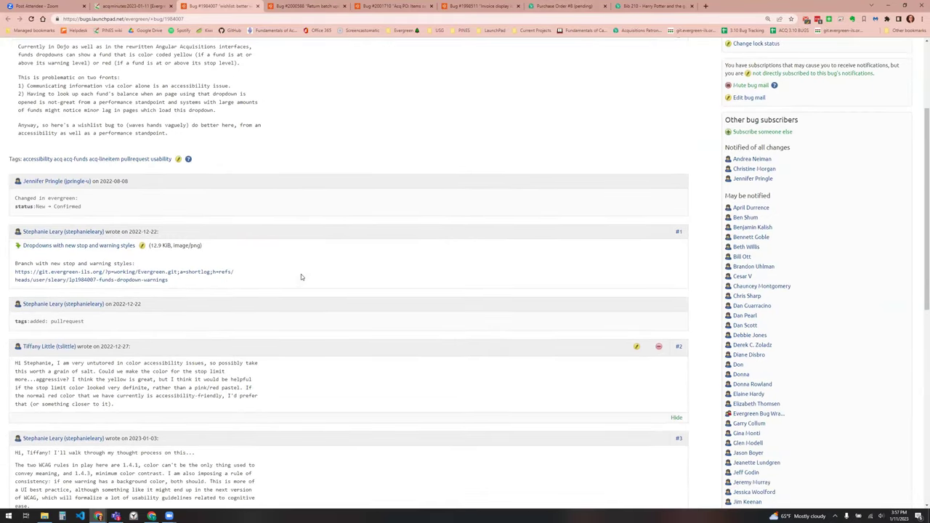
scroll(225, 232, down, 1)
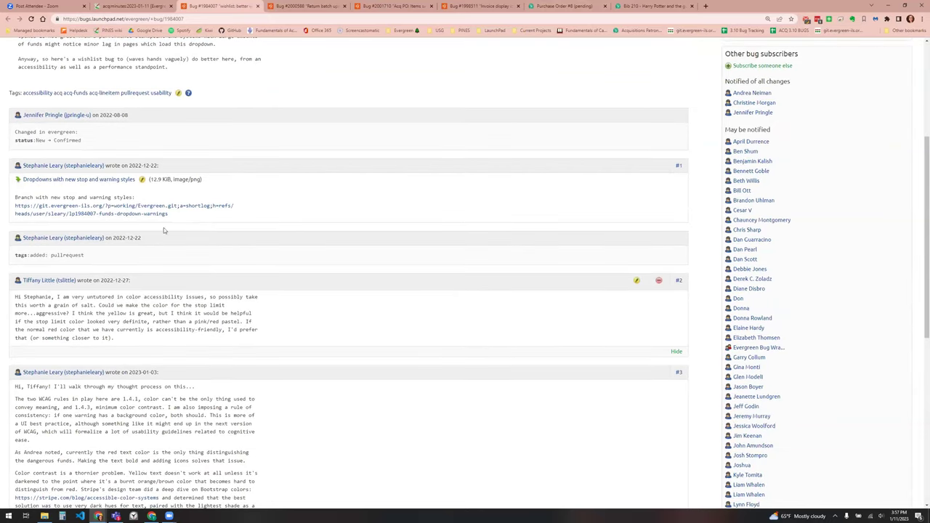
scroll(222, 343, down, 3)
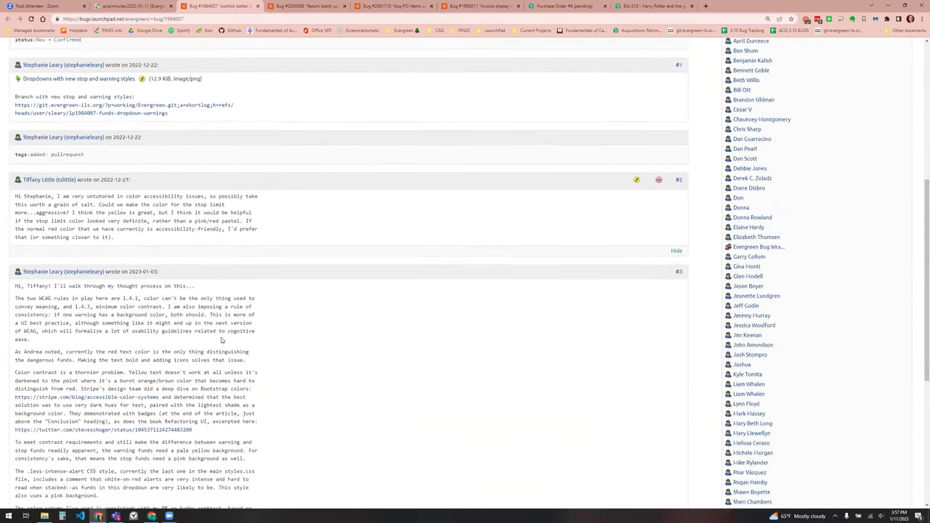
scroll(220, 337, up, 2)
scroll(250, 316, up, 1)
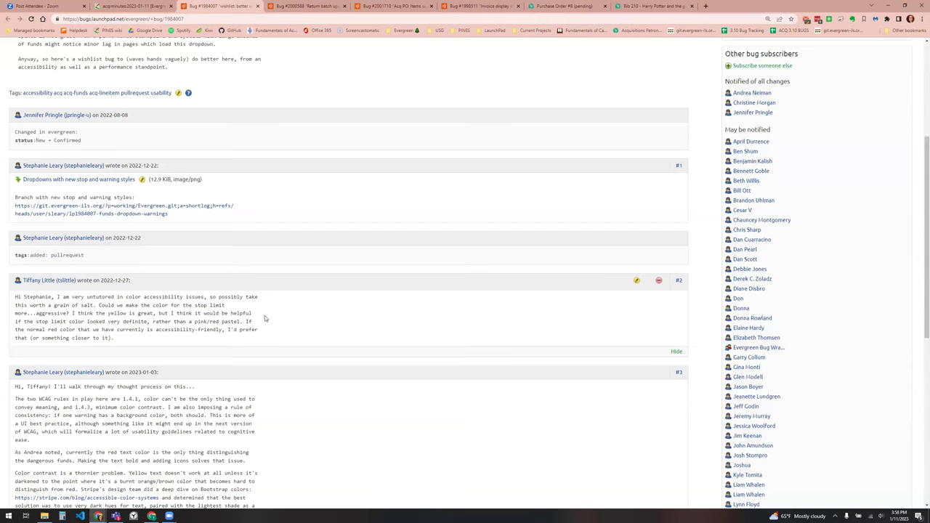
scroll(283, 326, down, 3)
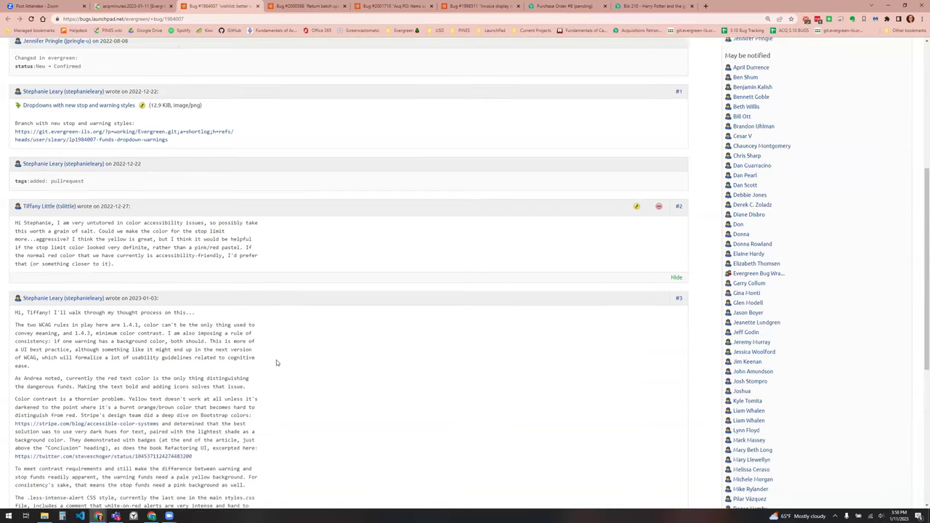
scroll(283, 346, down, 2)
scroll(282, 345, up, 1)
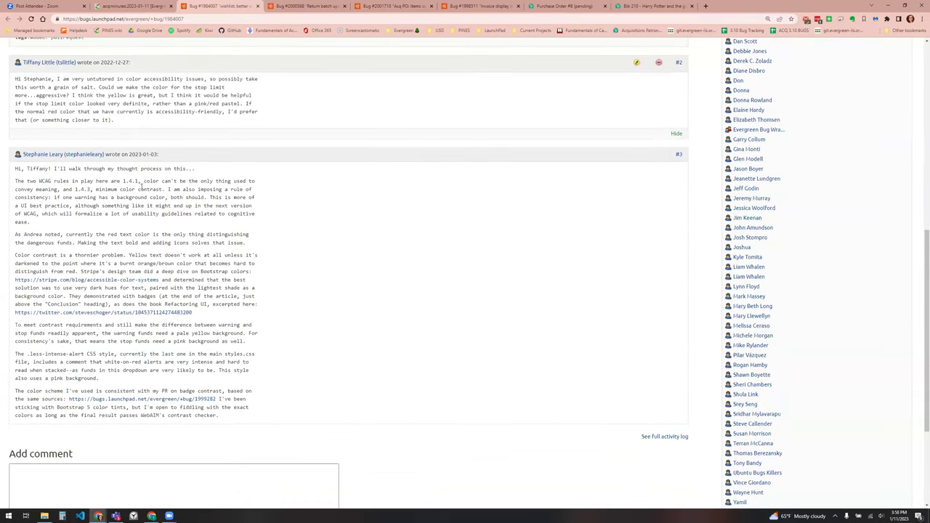